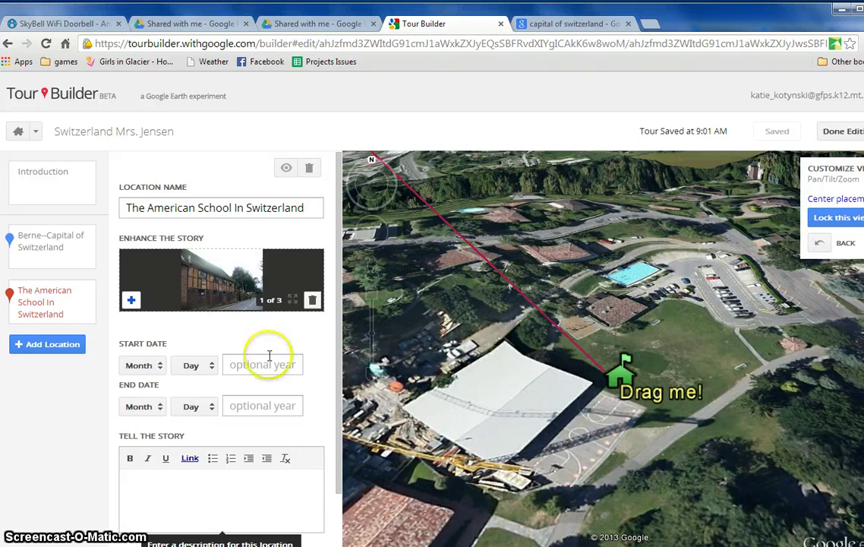
# Step: Try to record a video for The American School In Switzerland location, allowing camera and microphone access and checking the camera settings
pyautogui.moveTo(192, 252)
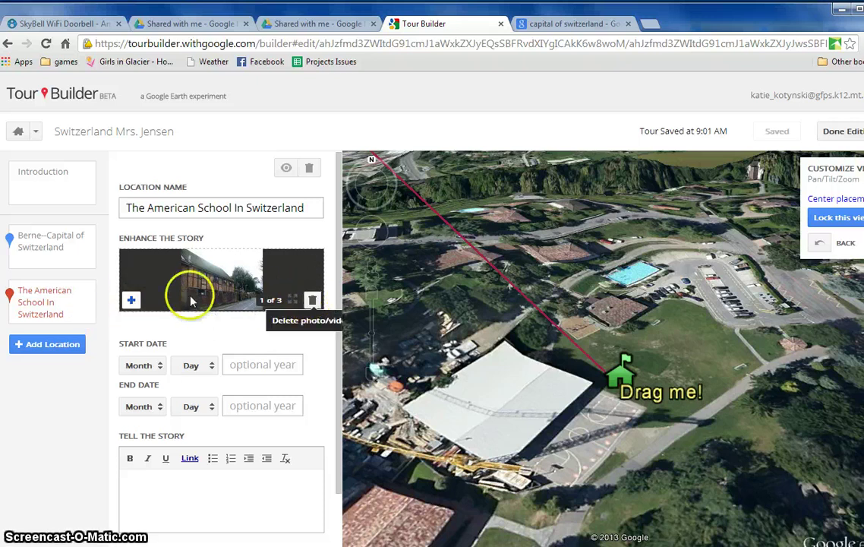
pyautogui.click(133, 301)
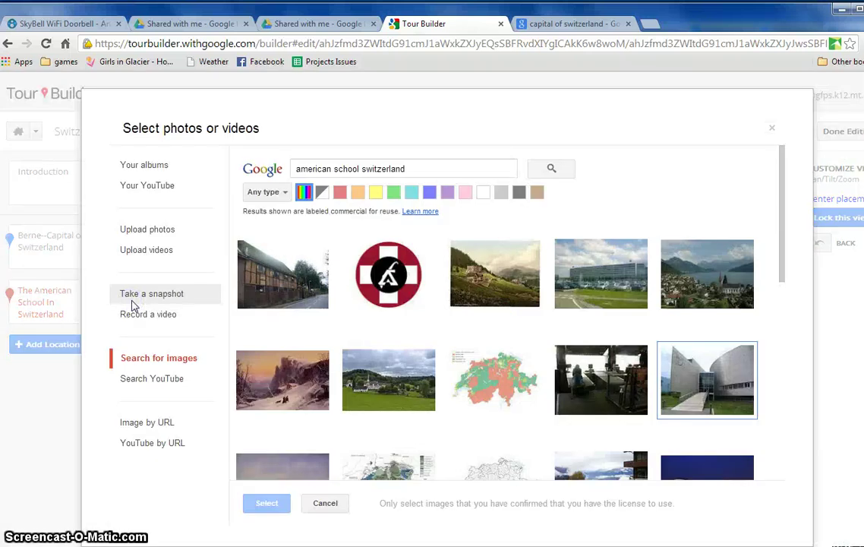
pyautogui.click(143, 316)
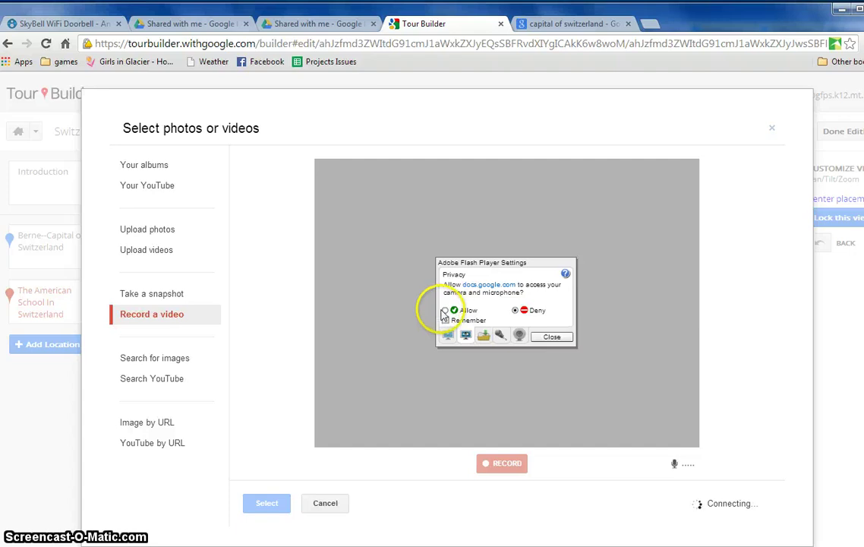
pyautogui.click(446, 309)
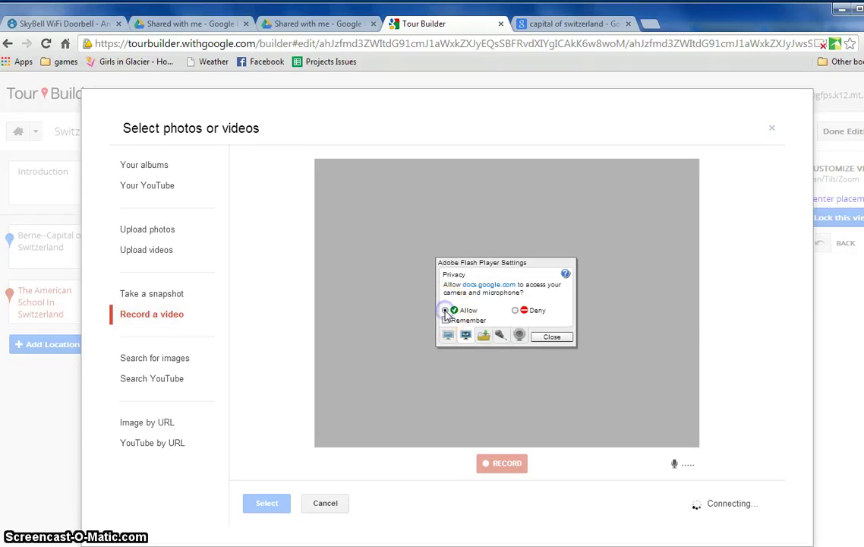
pyautogui.click(519, 335)
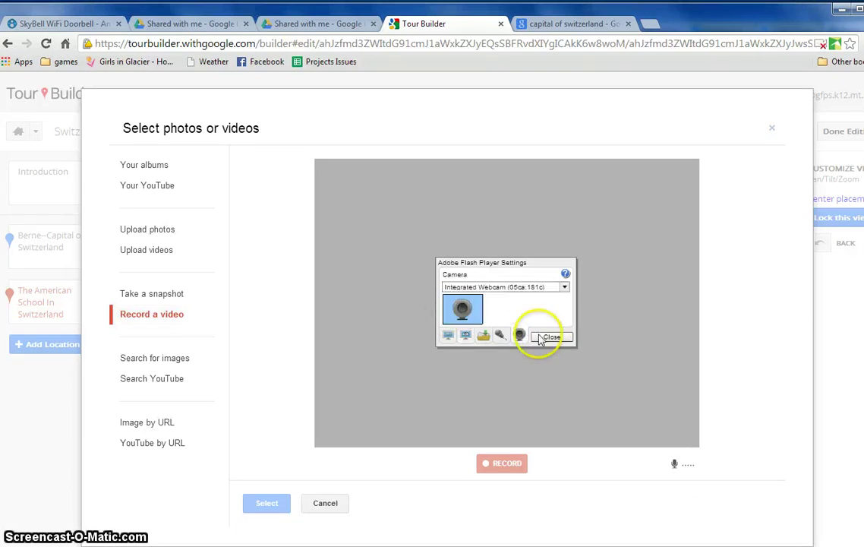
pyautogui.click(545, 337)
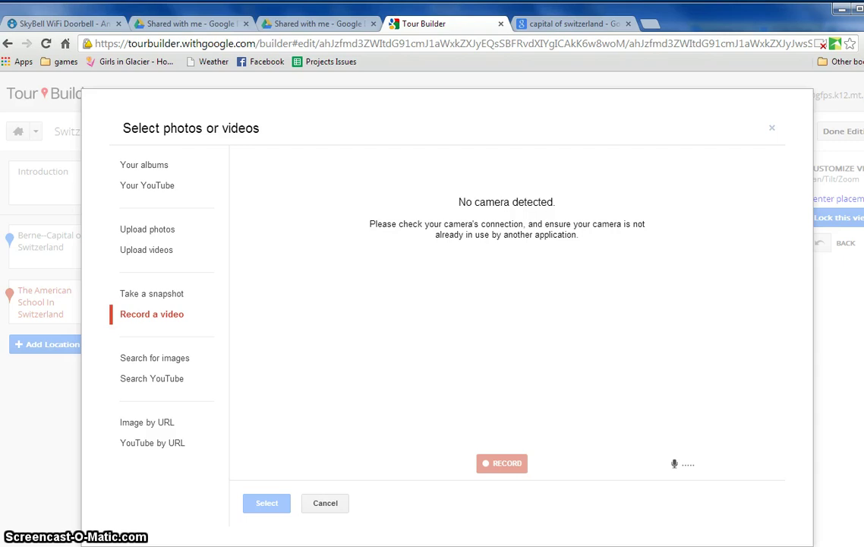
# Step: Find and launch Dell Webcam Central from the computer's programs
pyautogui.press('super')
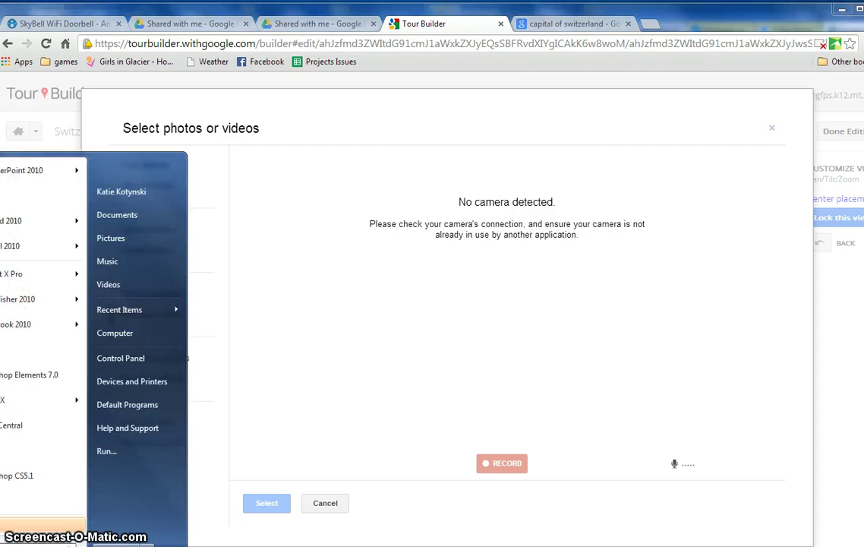
pyautogui.write('centr')
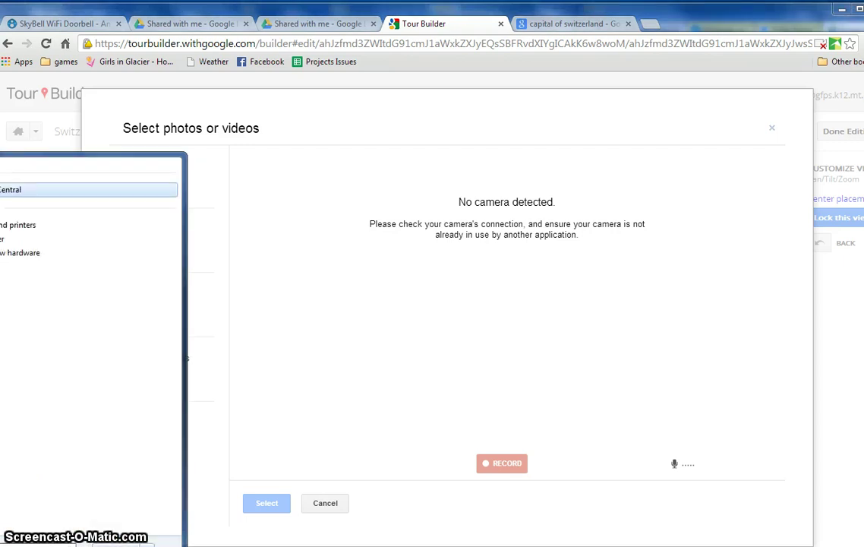
pyautogui.click(32, 197)
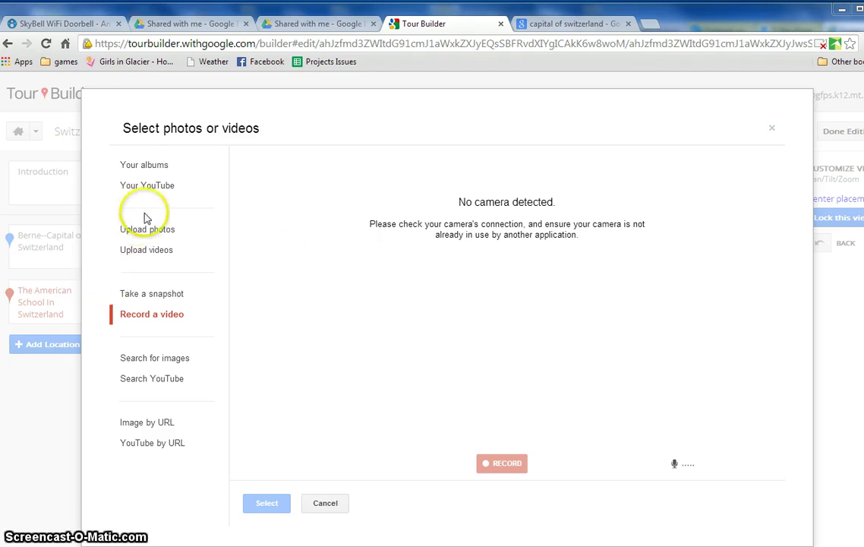
pyautogui.click(144, 239)
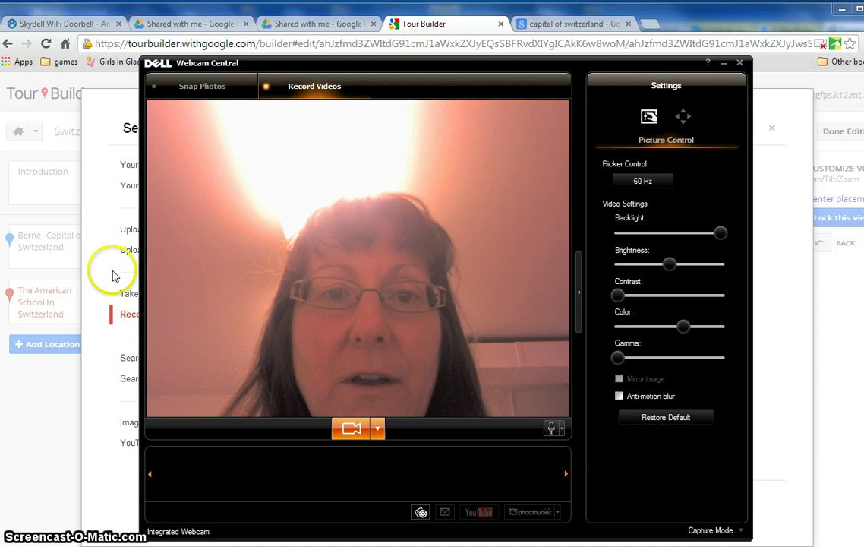
# Step: Record a short webcam video clip in video recording mode, and stop the recording
pyautogui.click(307, 89)
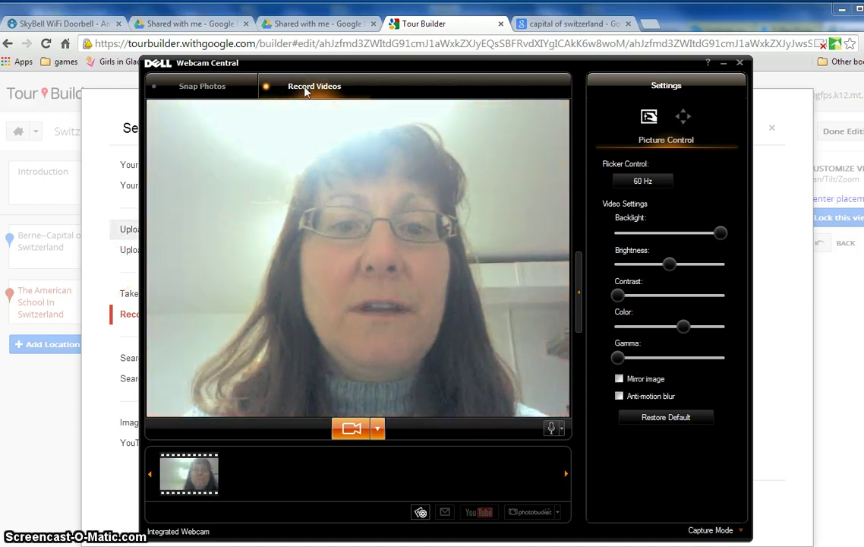
pyautogui.click(270, 86)
pyautogui.click(319, 342)
pyautogui.click(351, 429)
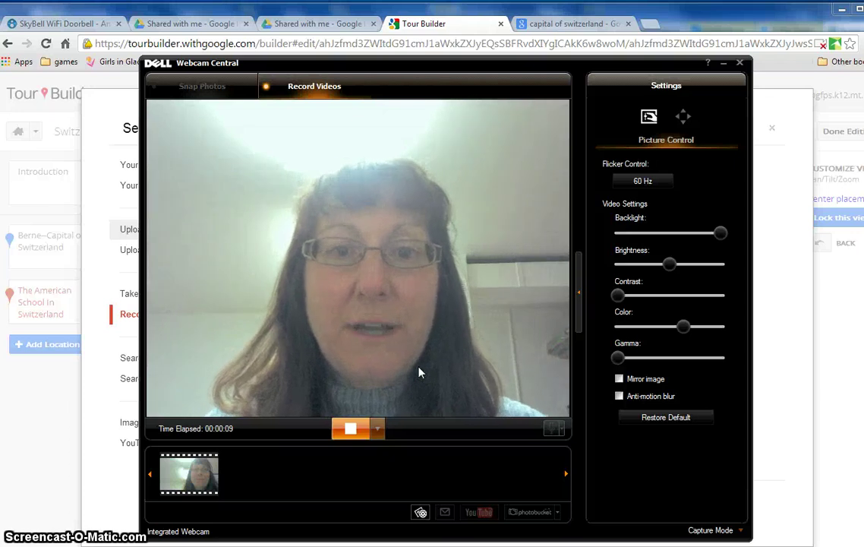
pyautogui.click(350, 430)
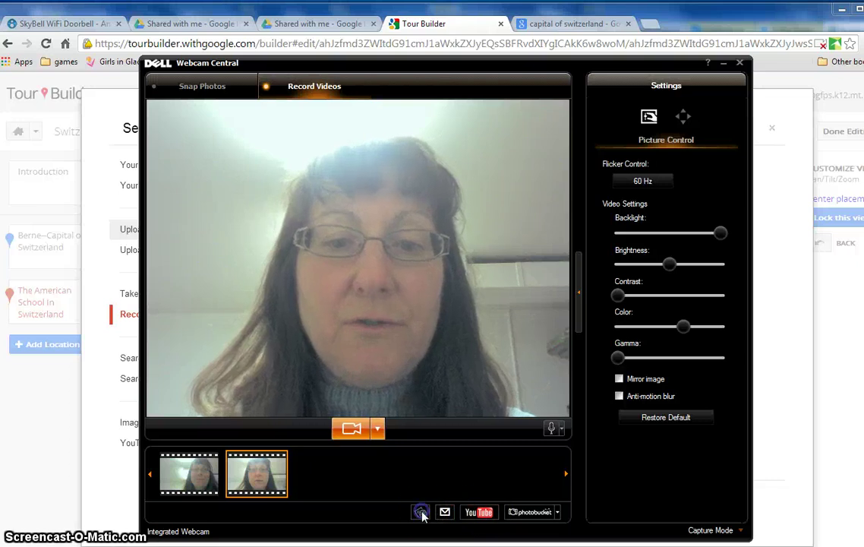
# Step: Locate the new clip 140226-090701.wmv in its Record Videos folder, and close the folder and Webcam Central
pyautogui.click(420, 514)
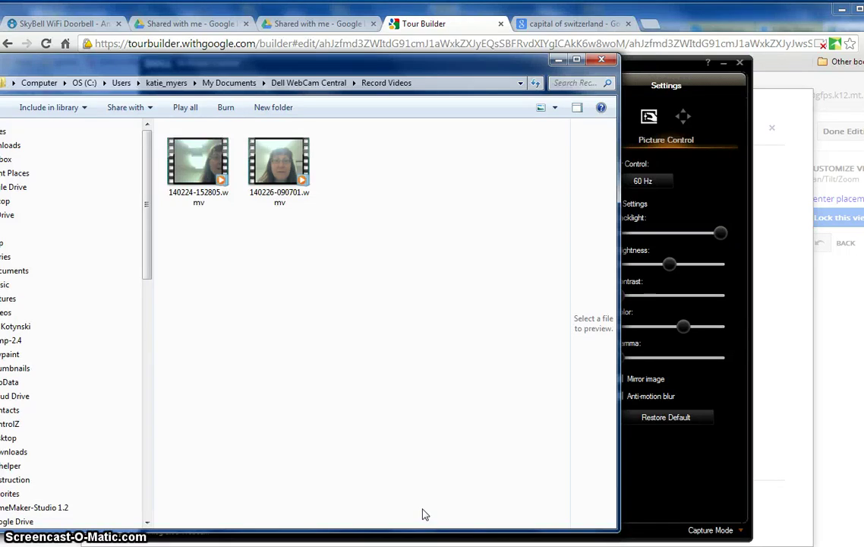
pyautogui.moveTo(254, 69); pyautogui.dragTo(334, 74)
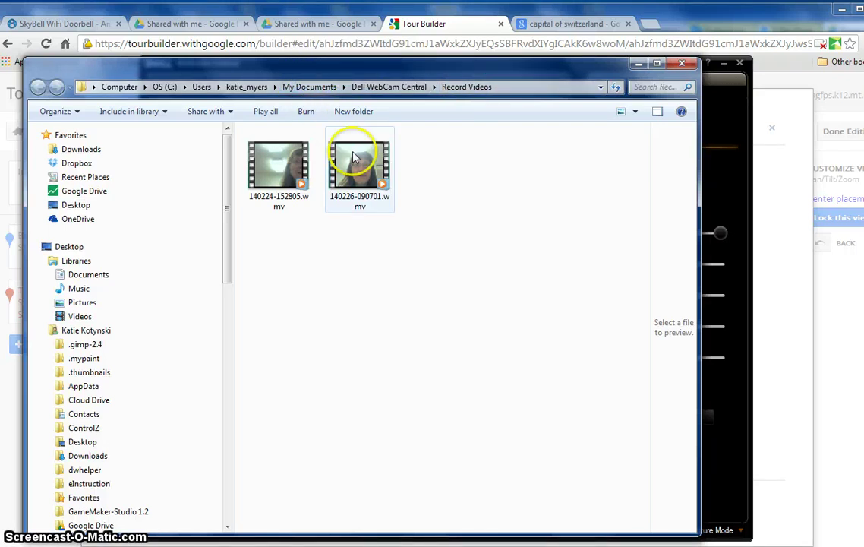
pyautogui.moveTo(343, 73); pyautogui.dragTo(330, 40)
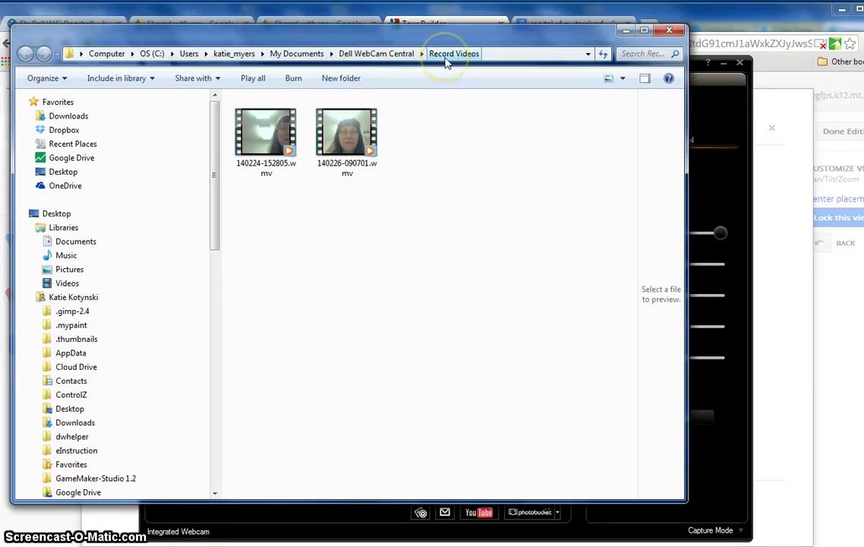
pyautogui.click(371, 119)
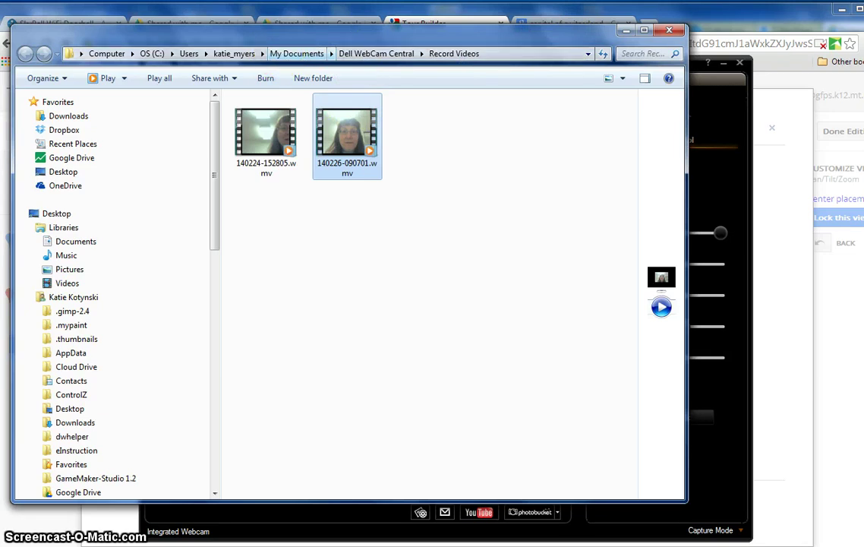
pyautogui.click(671, 32)
pyautogui.click(740, 64)
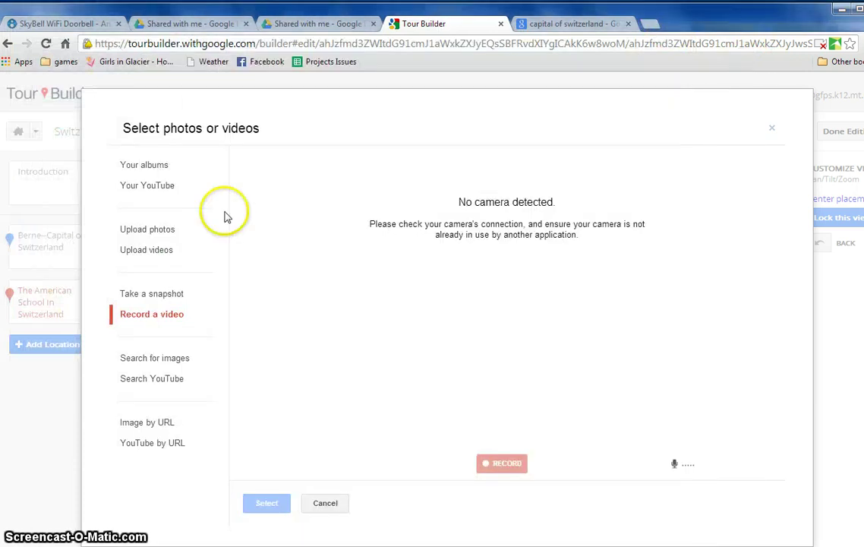
# Step: Start a video upload from the computer and browse to Documents > Dell WebCam Central > Record Videos, listing the newest folders first
pyautogui.click(148, 256)
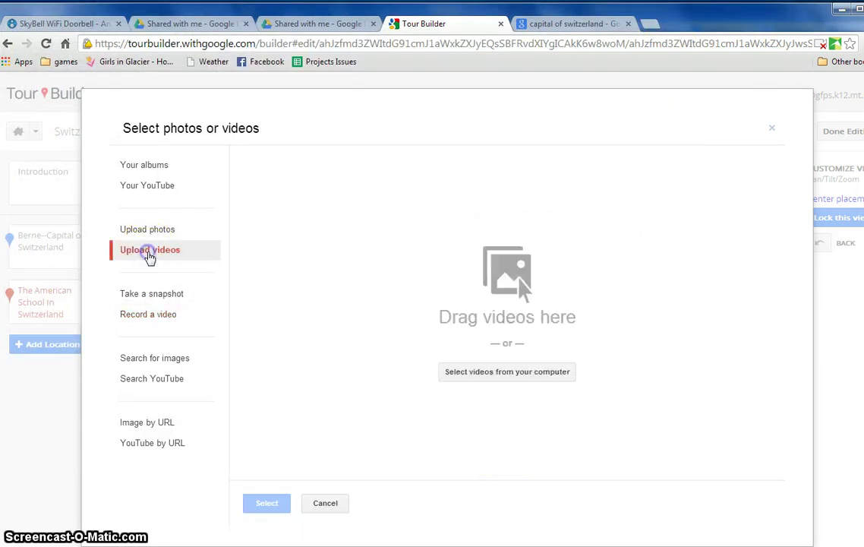
pyautogui.click(531, 375)
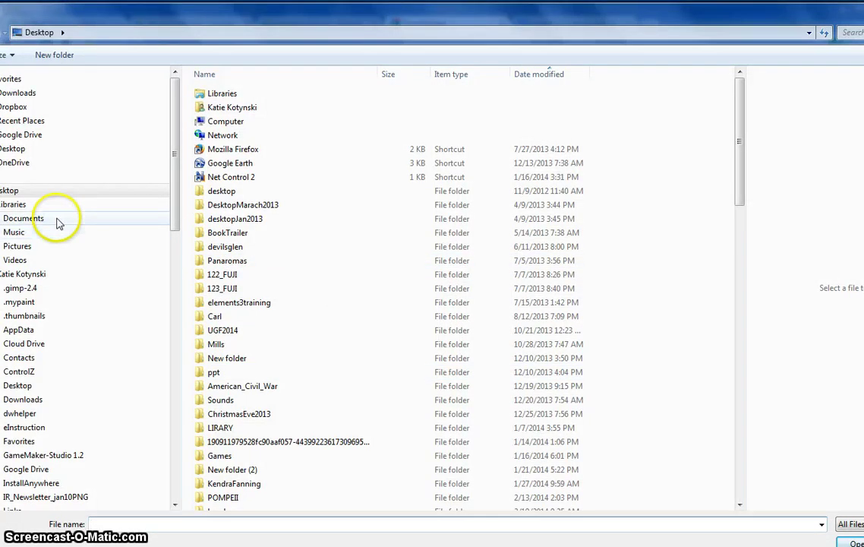
pyautogui.click(57, 218)
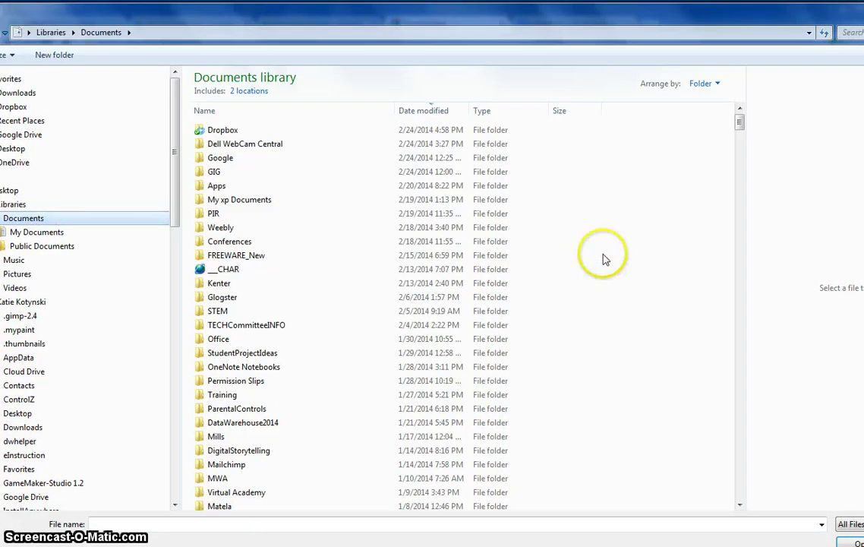
pyautogui.click(220, 110)
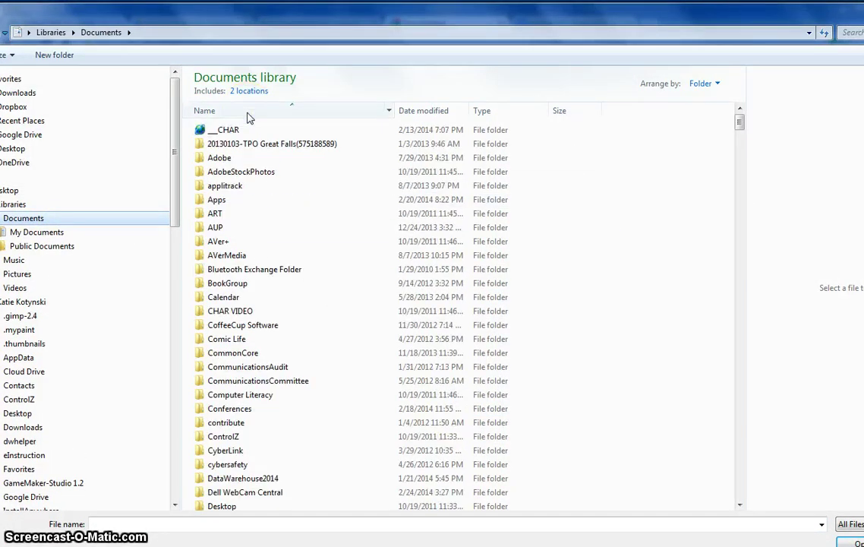
pyautogui.click(402, 111)
pyautogui.click(277, 148)
pyautogui.doubleClick(277, 150)
pyautogui.doubleClick(261, 132)
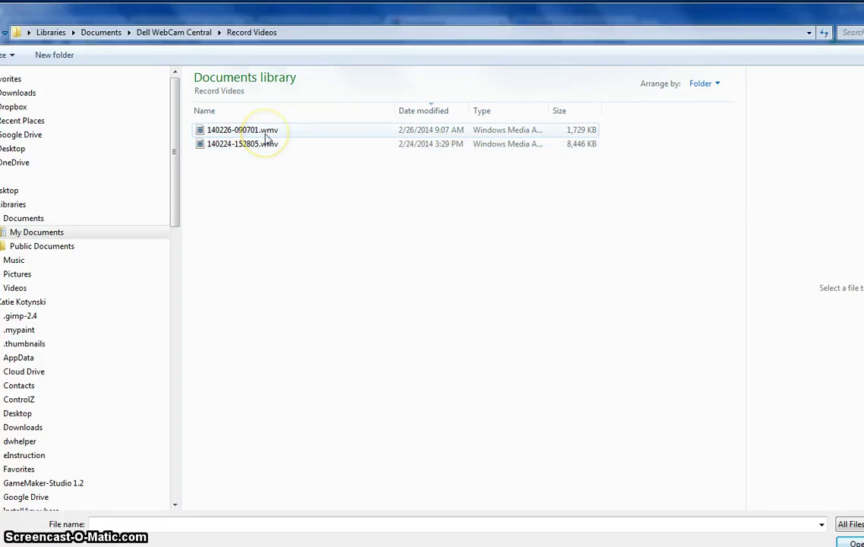
# Step: Upload 140226-090701.wmv and add it to the location's media, accepting the privacy restrictions
pyautogui.click(265, 134)
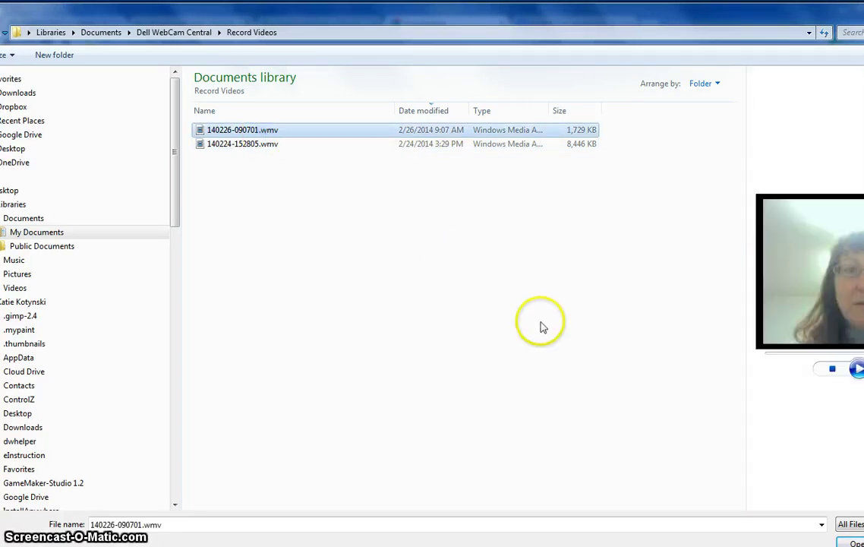
pyautogui.click(848, 541)
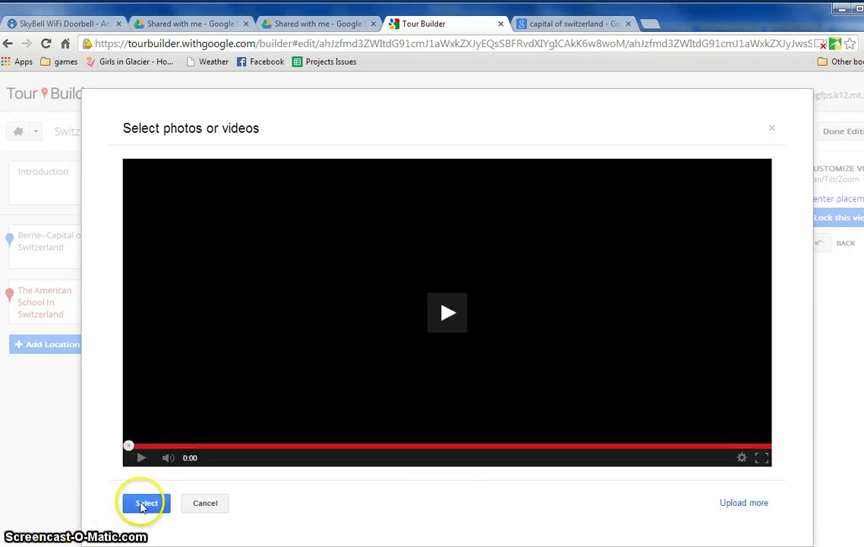
pyautogui.click(146, 503)
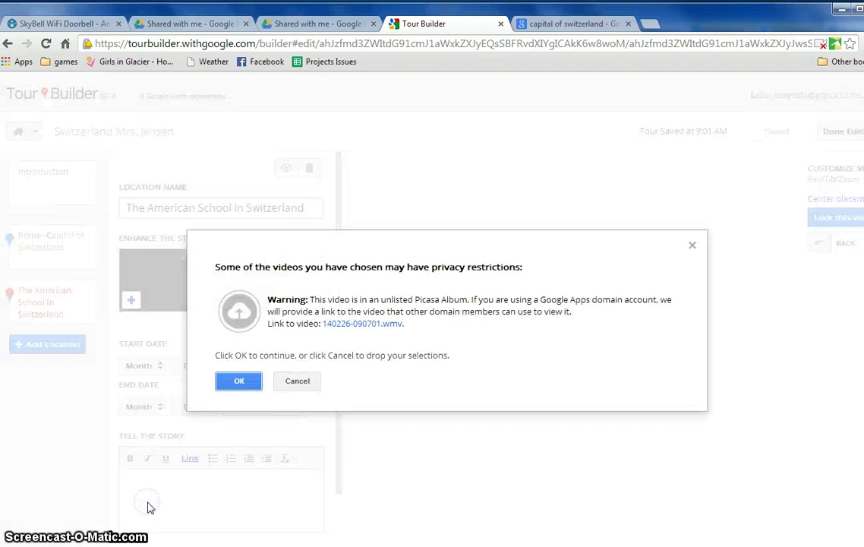
pyautogui.click(239, 382)
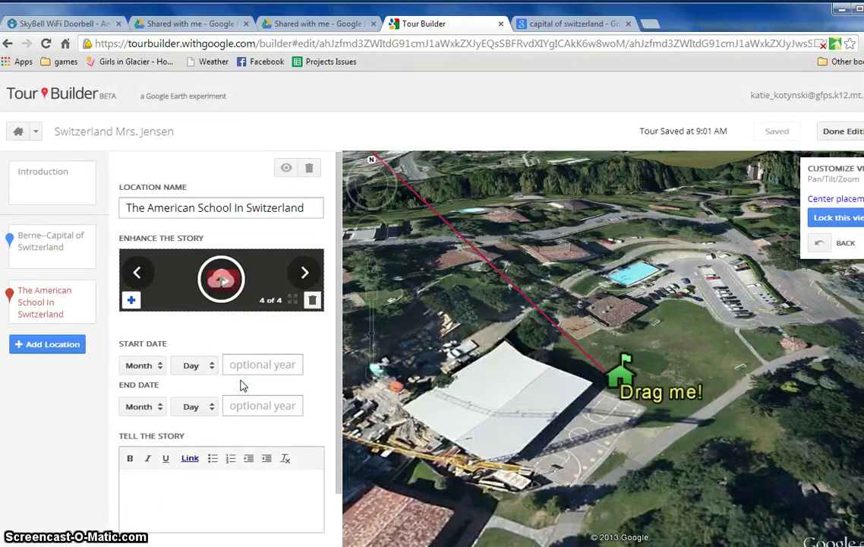
pyautogui.click(220, 281)
pyautogui.click(541, 23)
pyautogui.click(440, 25)
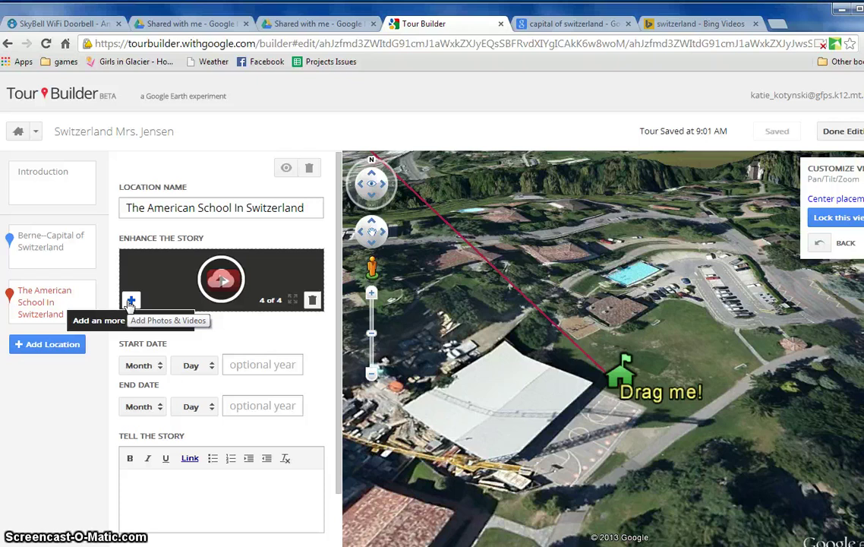
pyautogui.click(130, 302)
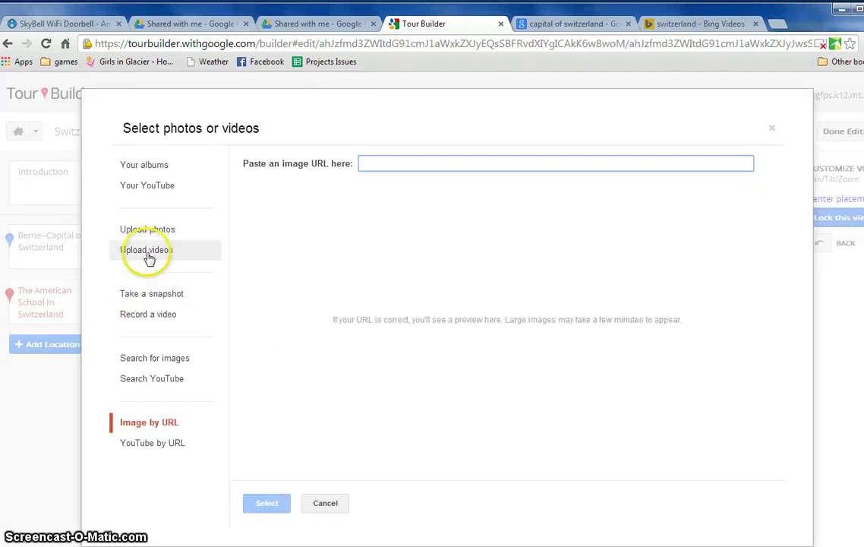
pyautogui.click(325, 503)
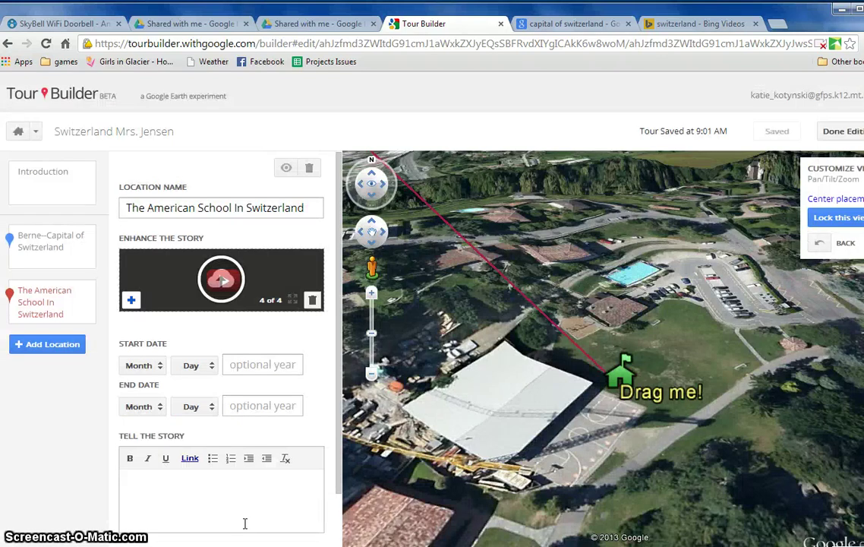